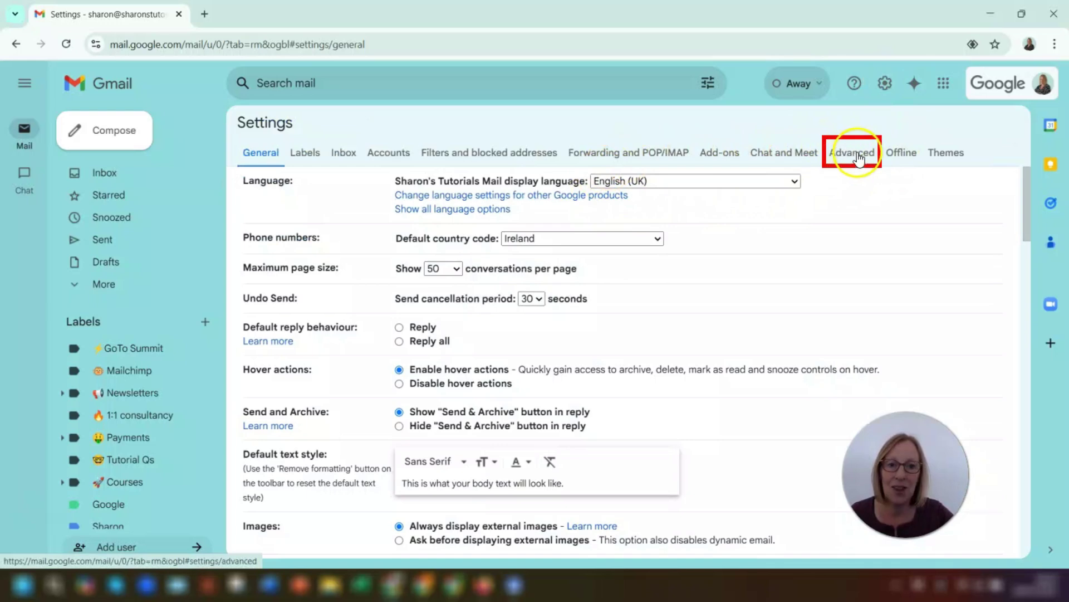
Enable Templates in the advanced mail settings.
click(854, 155)
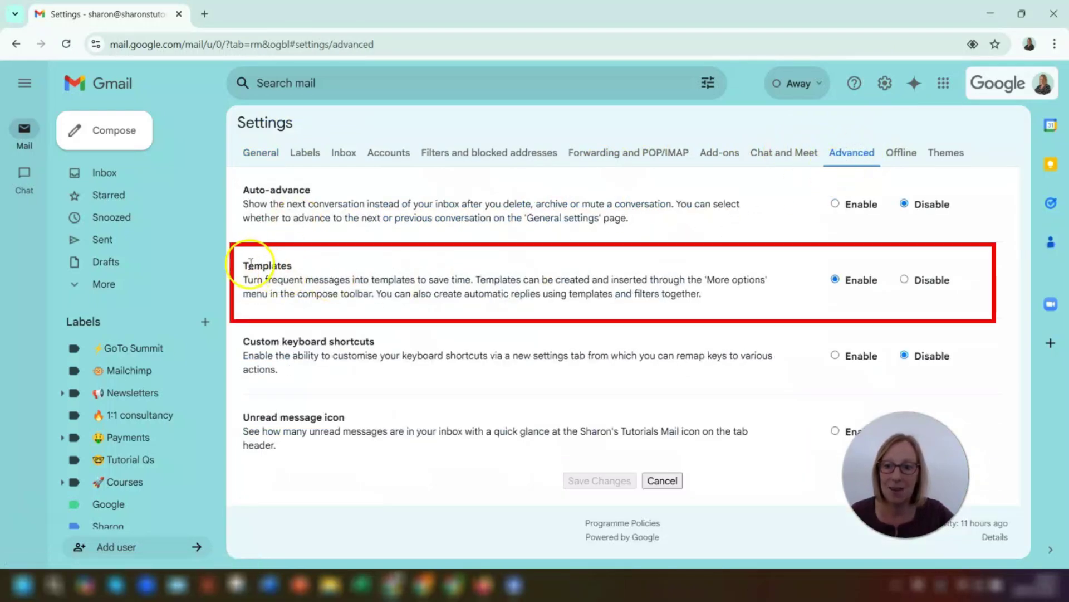
drag(241, 263, 306, 262)
click(359, 259)
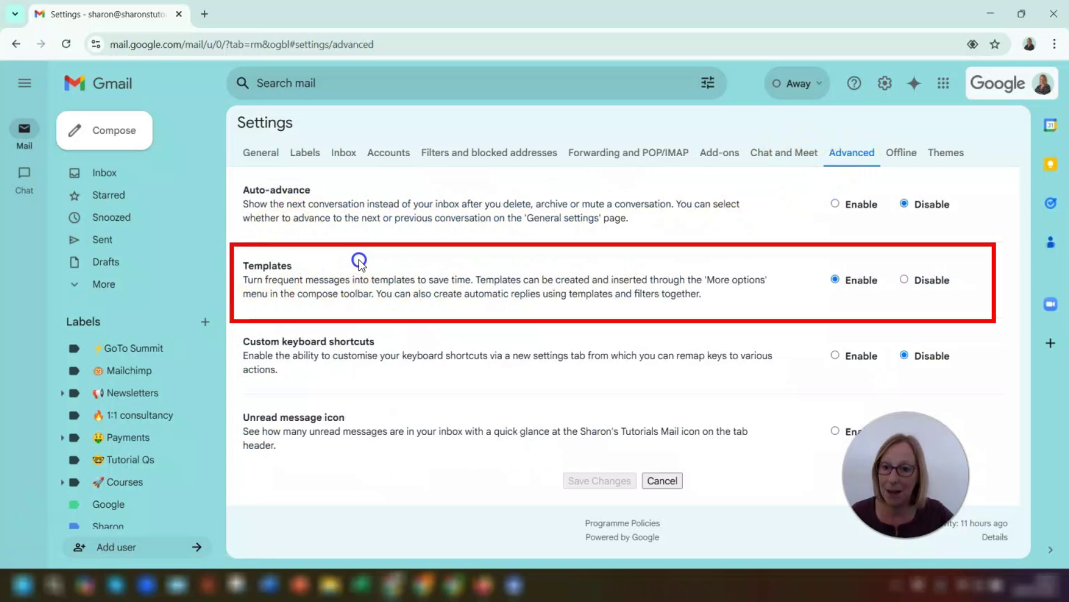
click(846, 280)
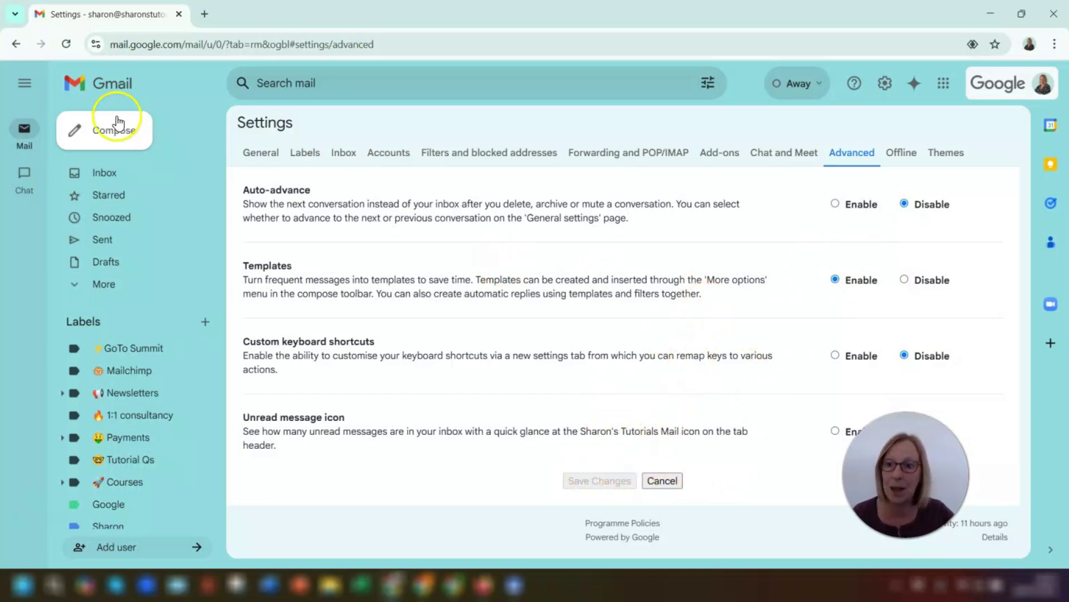
Return to the inbox and write a clarity call invitation beginning "Hi XXXX," above the signature in a new, enlarged message.
click(80, 172)
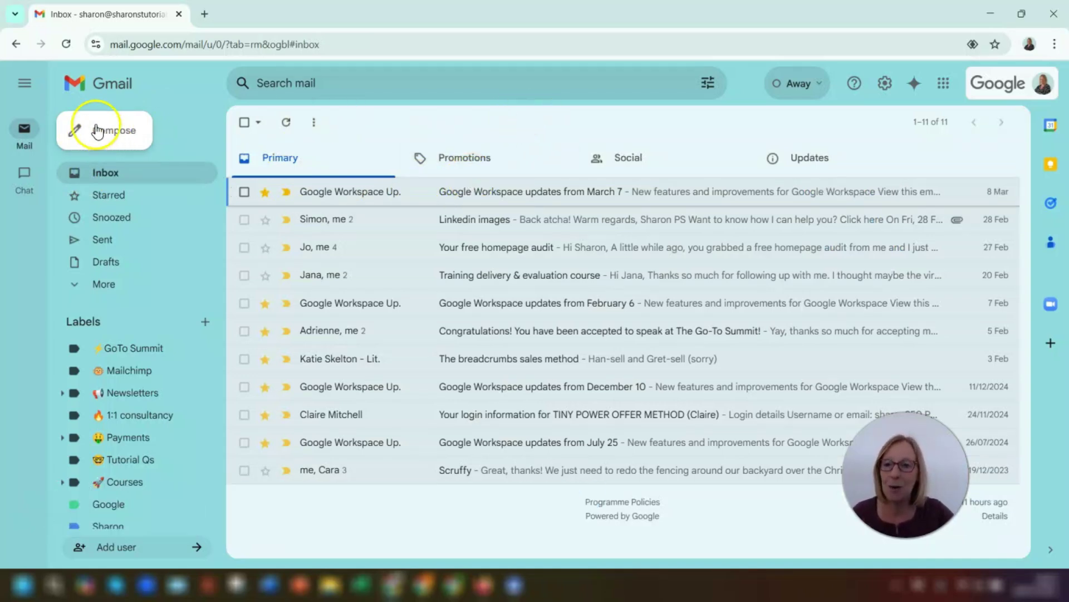
click(97, 131)
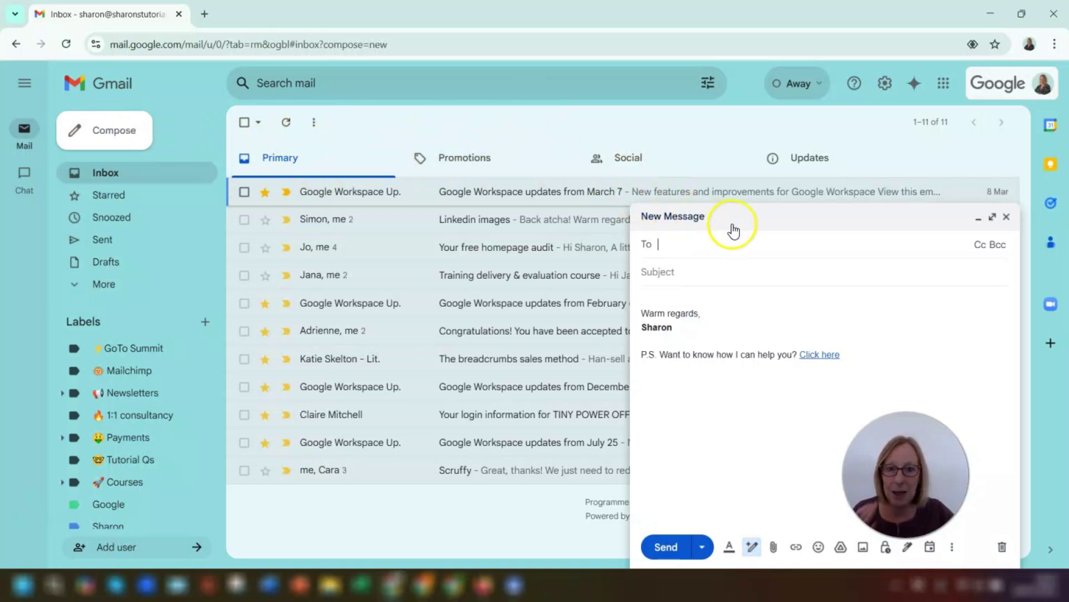
click(993, 217)
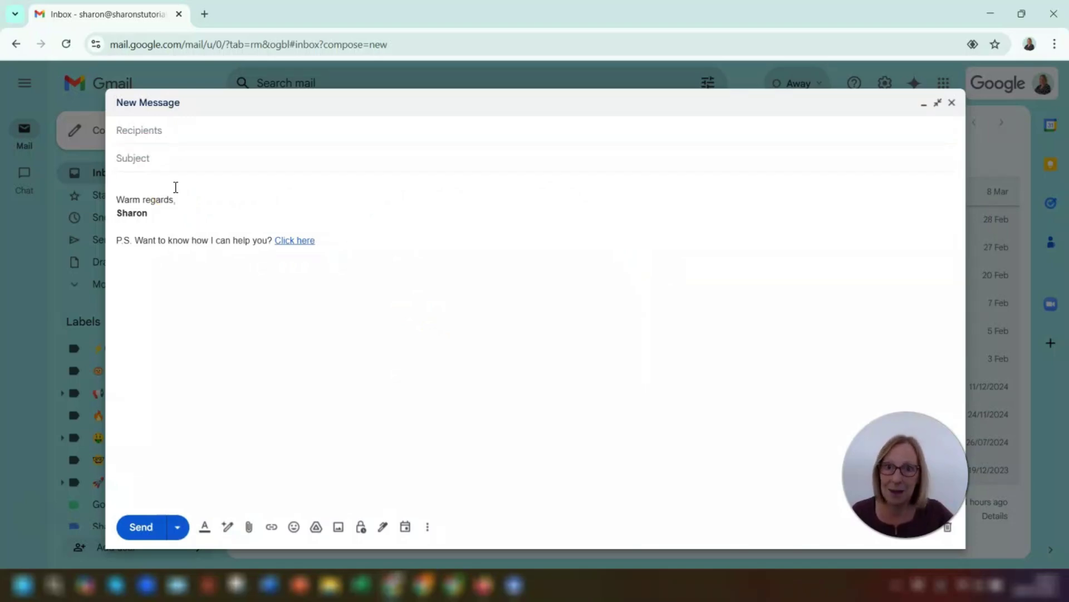
click(176, 193)
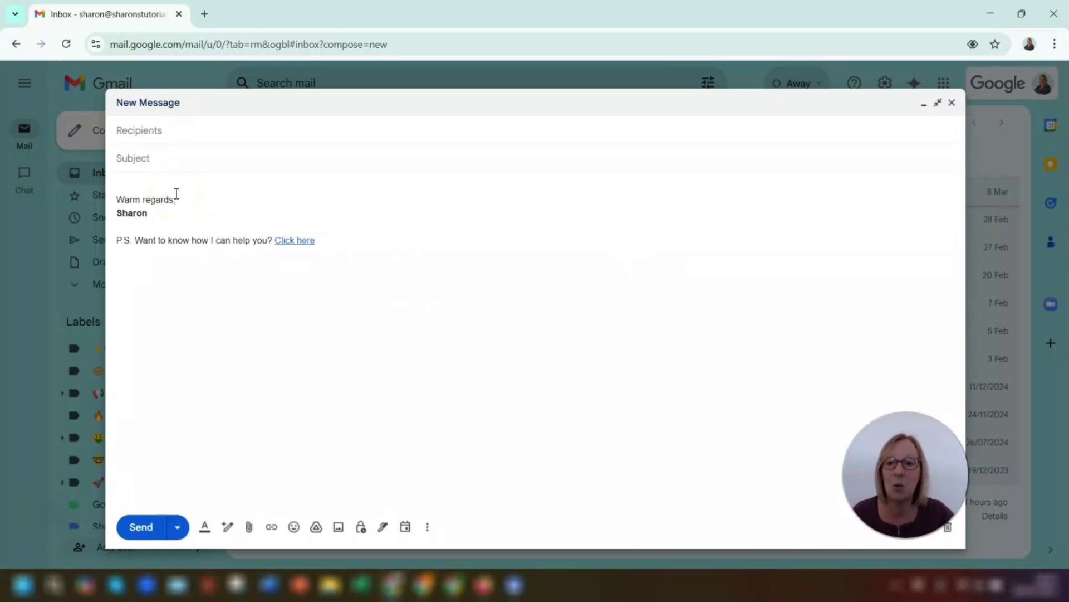
text(Hi XXXX,  Thanks so much for completing the 1:1 questionnaire, I'm delighted that you've taken the first step to learning how your Google Workspace can work for you.  The next step is to schedule a 15-30 minute Clarity Call, where we'll go through your responses and set objectives for your 1:1 session.  ✨ Please choose a time that suits you from my calendar ✨  If none of these times suit, pop me an email with your preferred time options and I'll see what I can do.  In the meantime, if you have any questions, just let me know.)
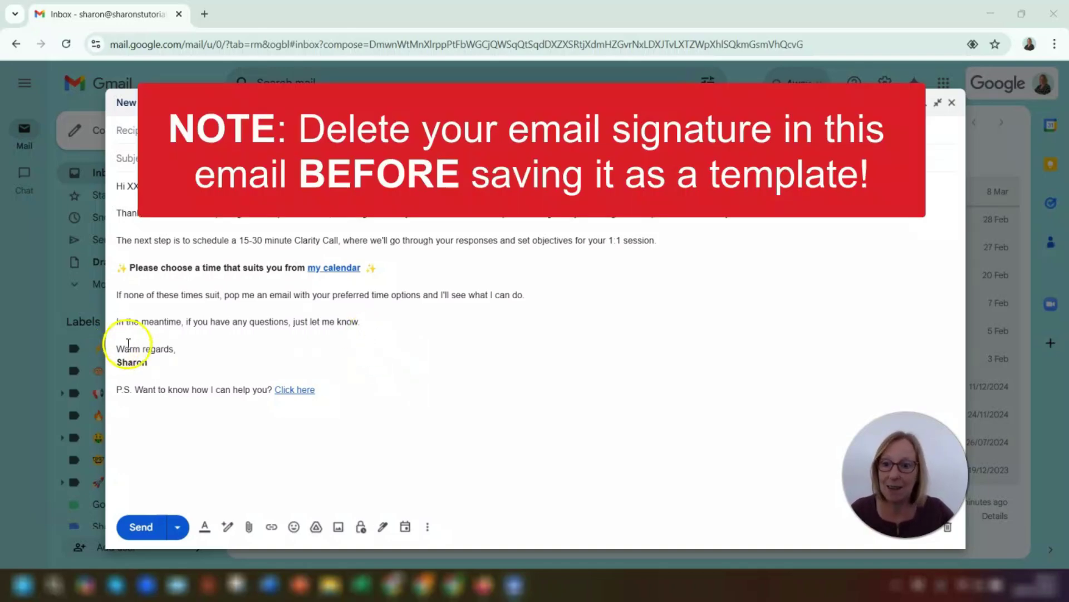
Delete the whole email signature, including the P.S. line, from the message body.
mouse_move(115, 349)
mouse_down()
mouse_move(342, 367)
mouse_move(384, 399)
mouse_up()
key(BackSpace)
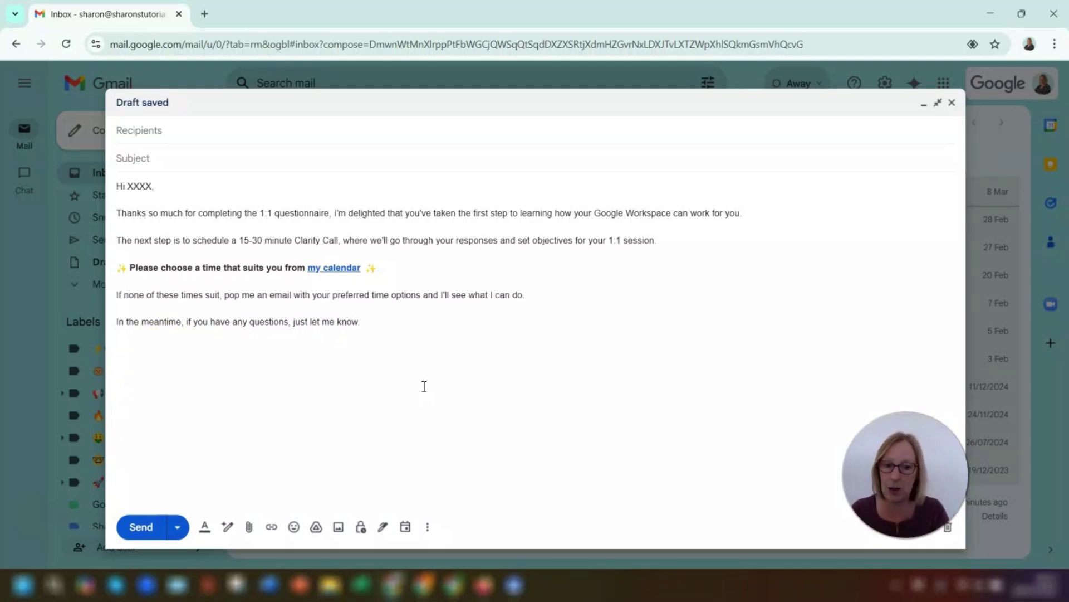
click(379, 358)
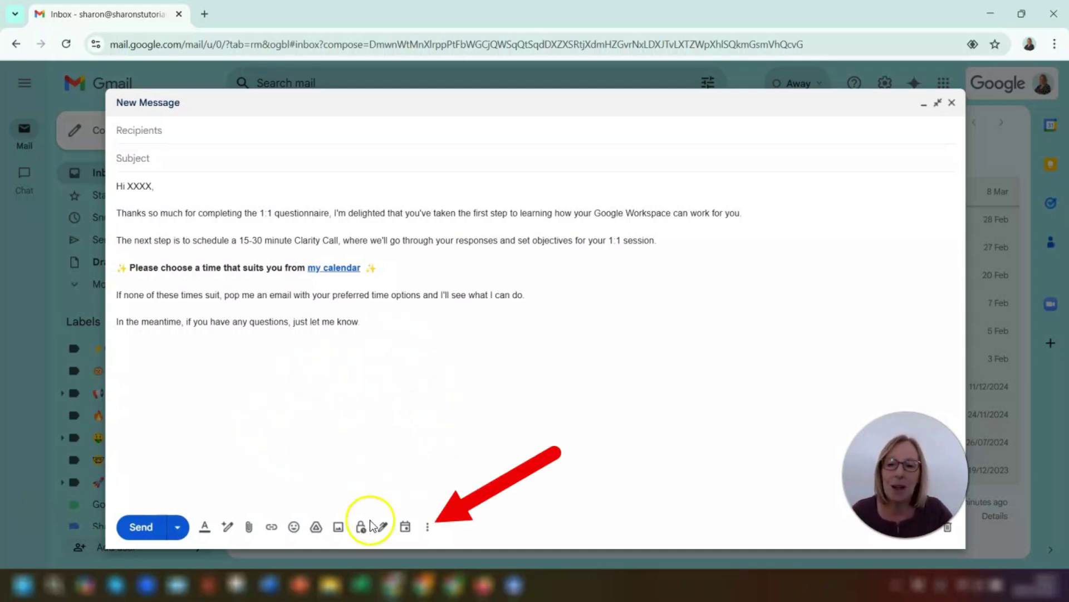
Save the draft as a new template named "Set up your clarity call", and discard the draft message.
click(428, 526)
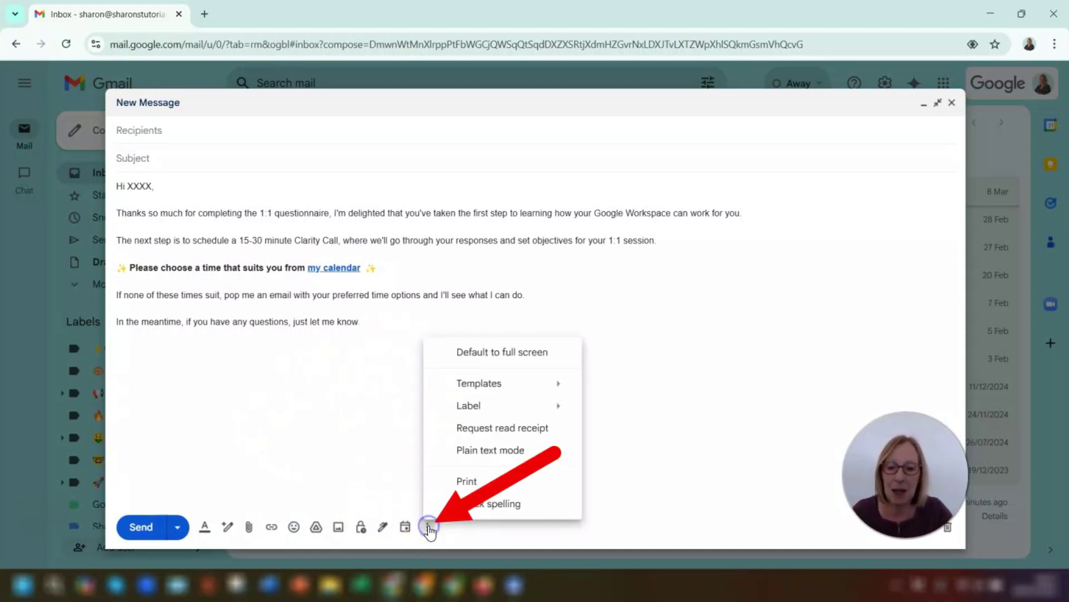
click(501, 383)
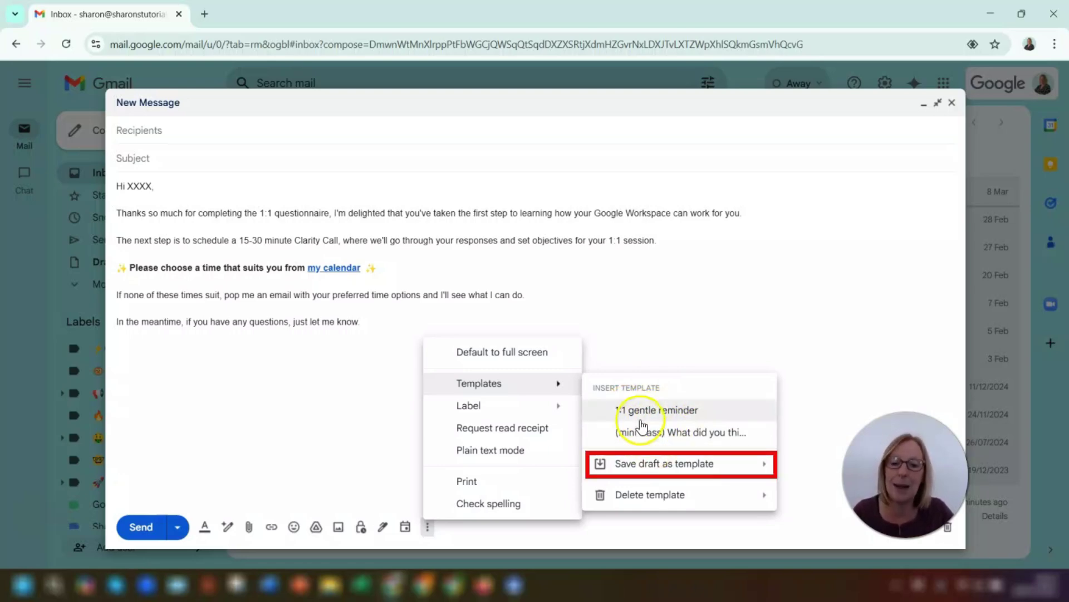
mouse_move(615, 471)
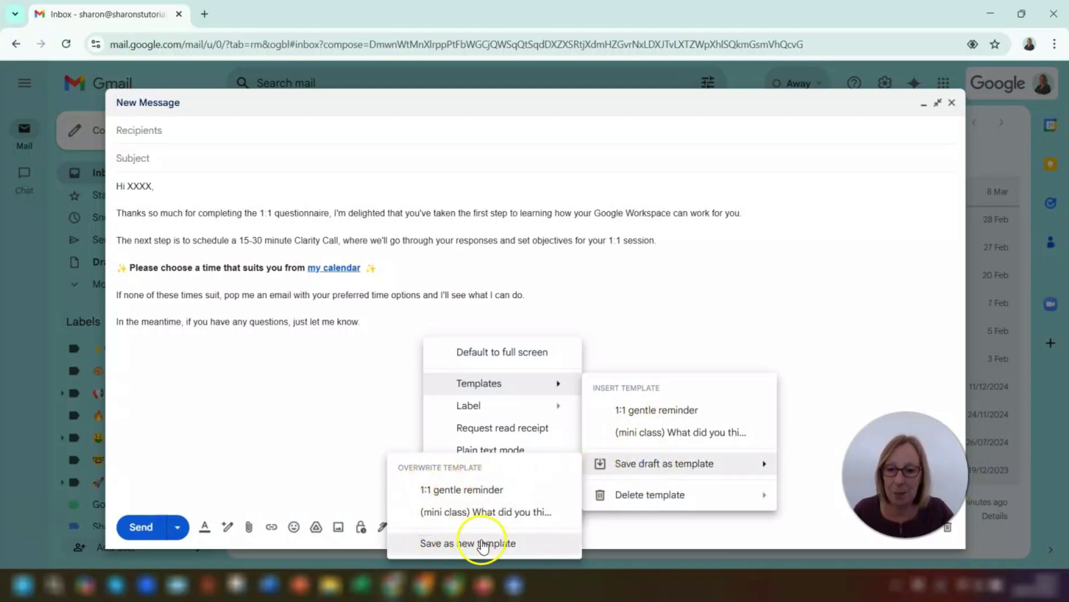
click(476, 545)
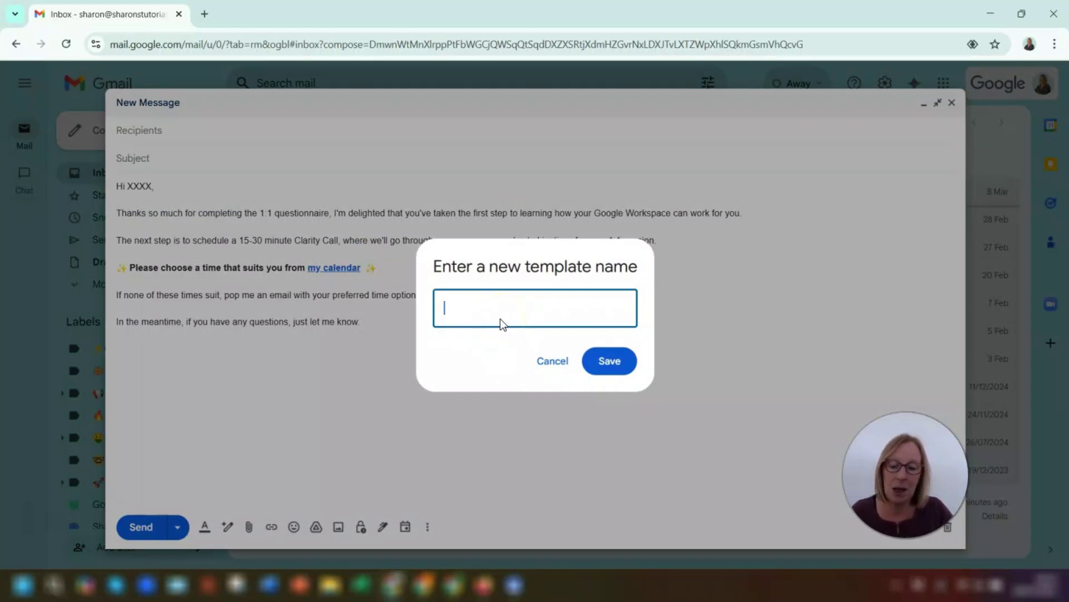
click(517, 319)
text(S)
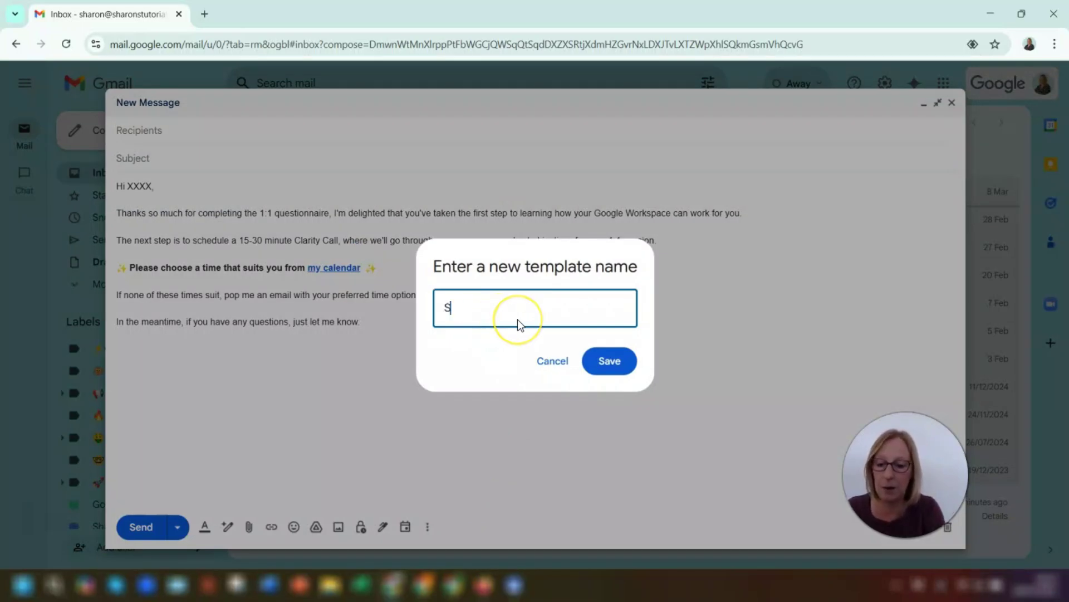
text(et up your c)
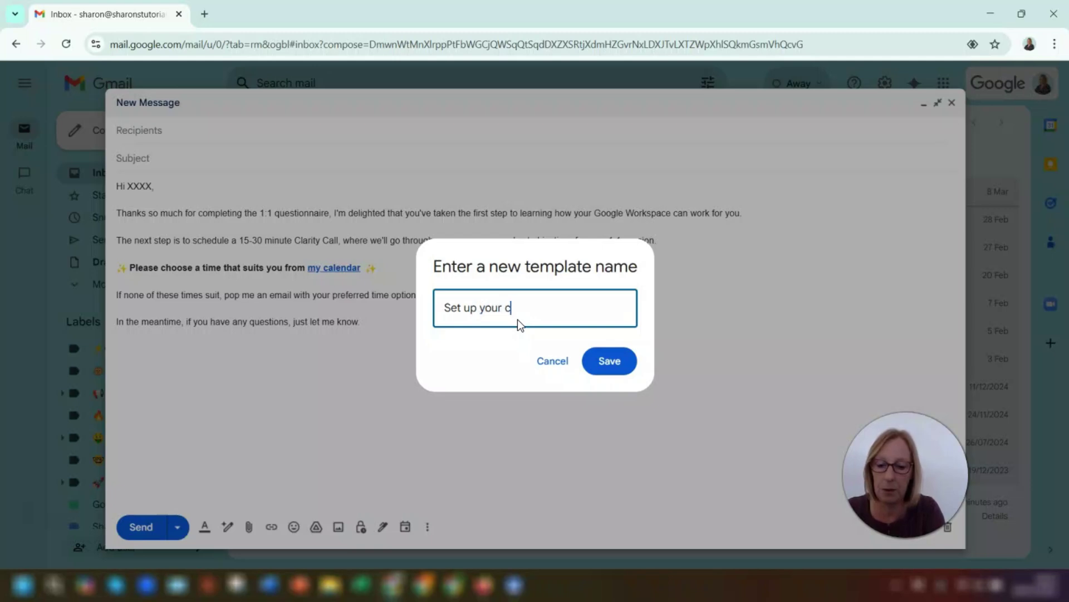
text(larity call)
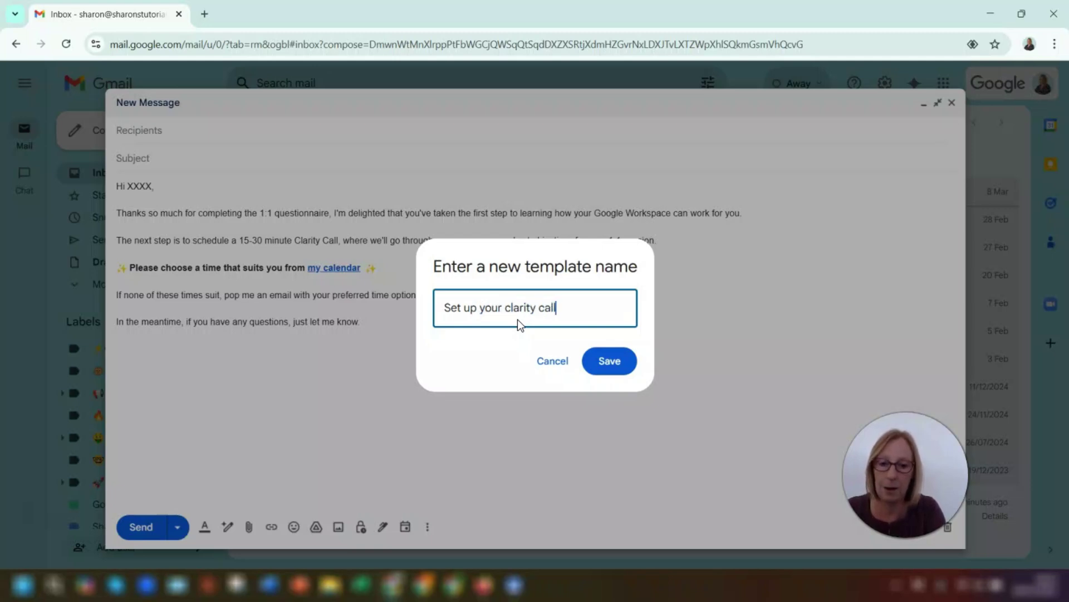
click(606, 362)
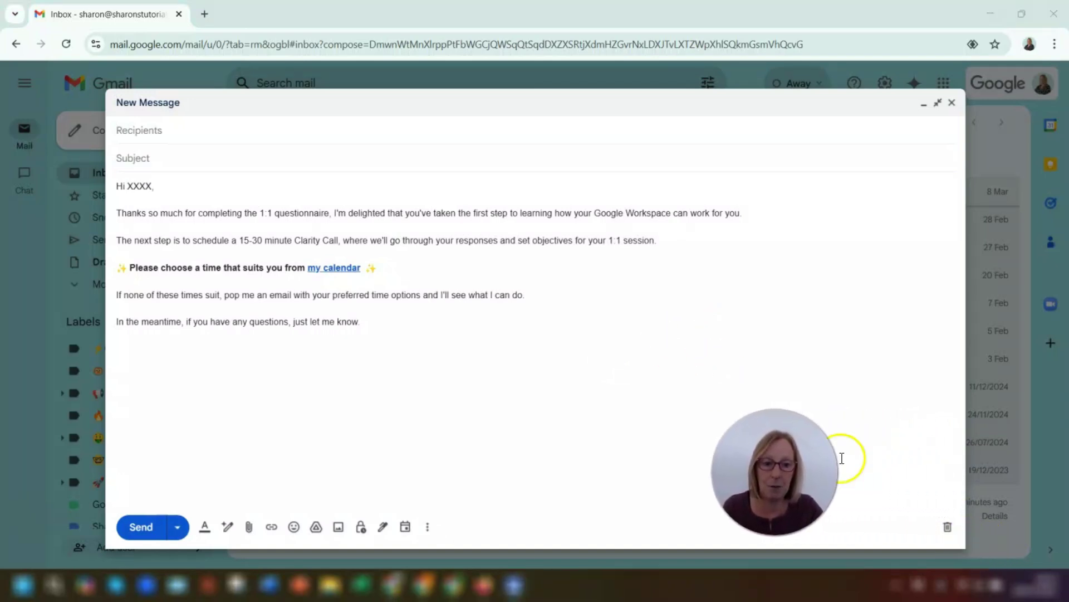
click(947, 527)
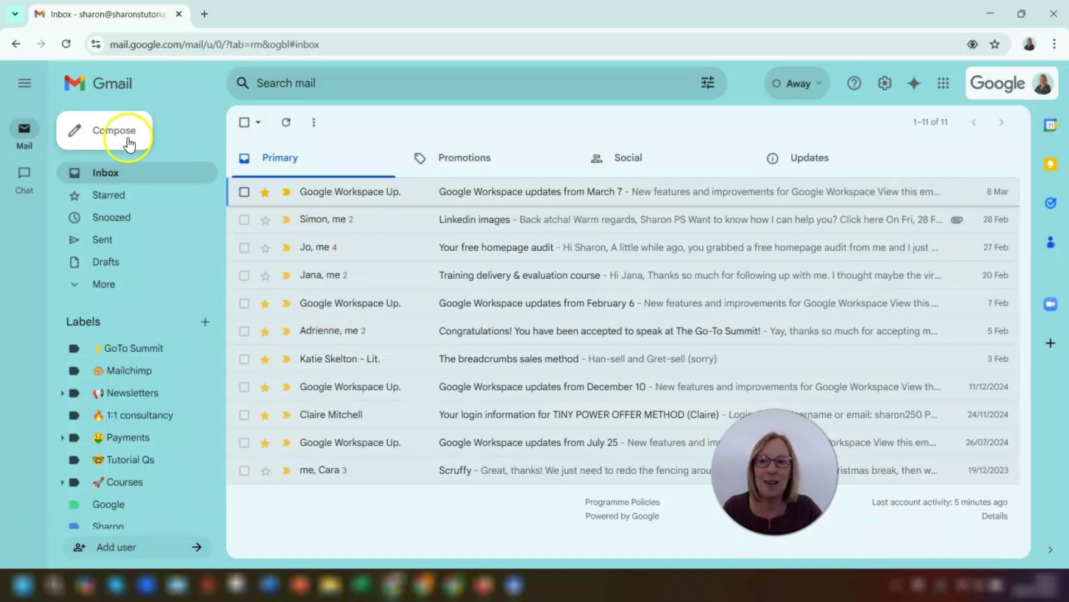
Compose a new message in an enlarged window and insert the "Set up your clarity call" template above the signature.
click(108, 131)
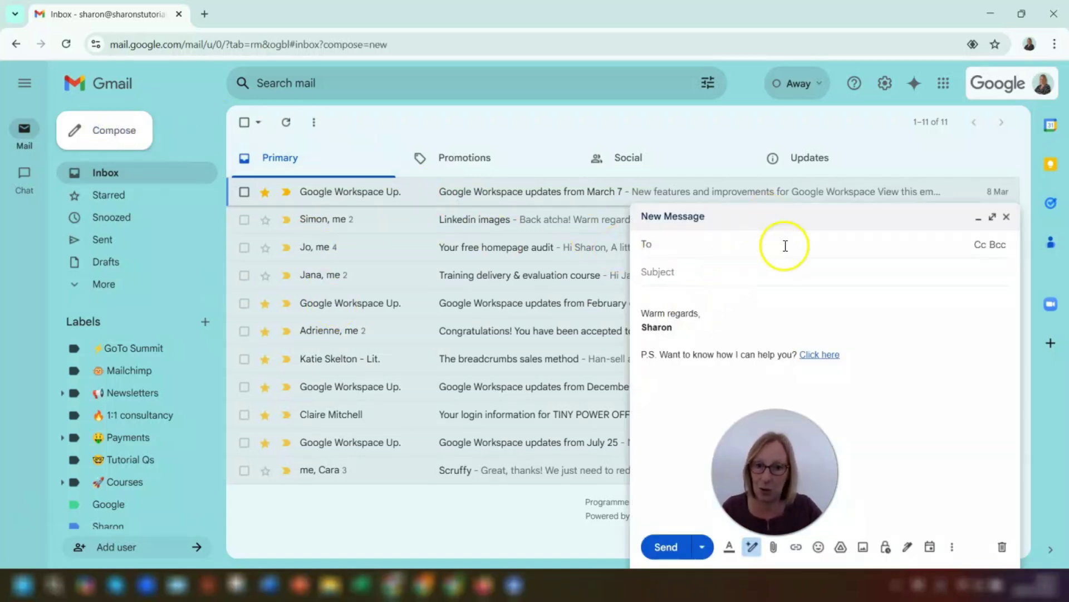
click(992, 217)
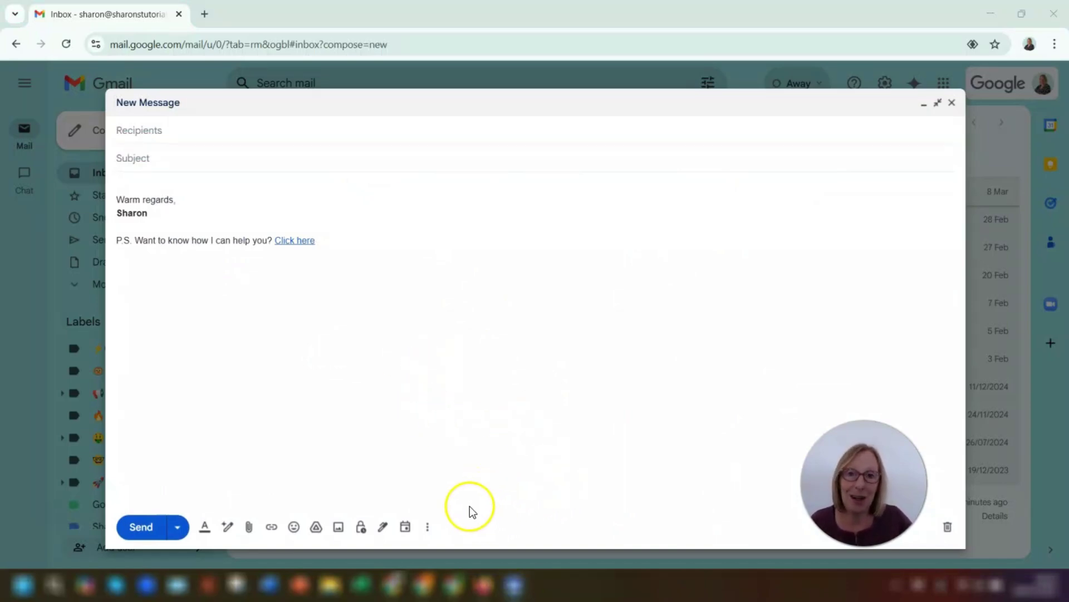
click(132, 185)
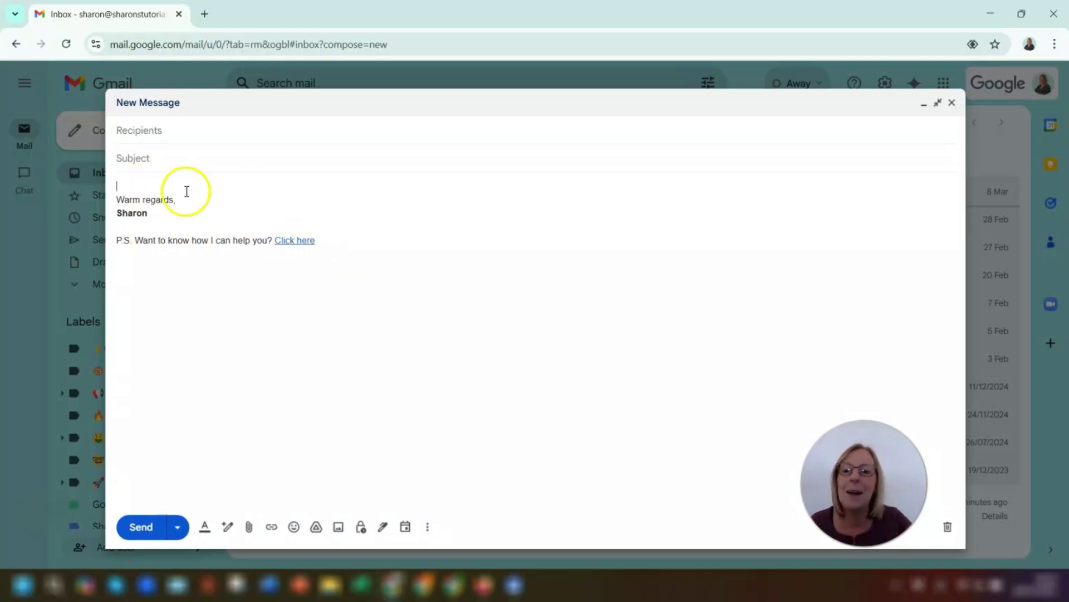
click(123, 184)
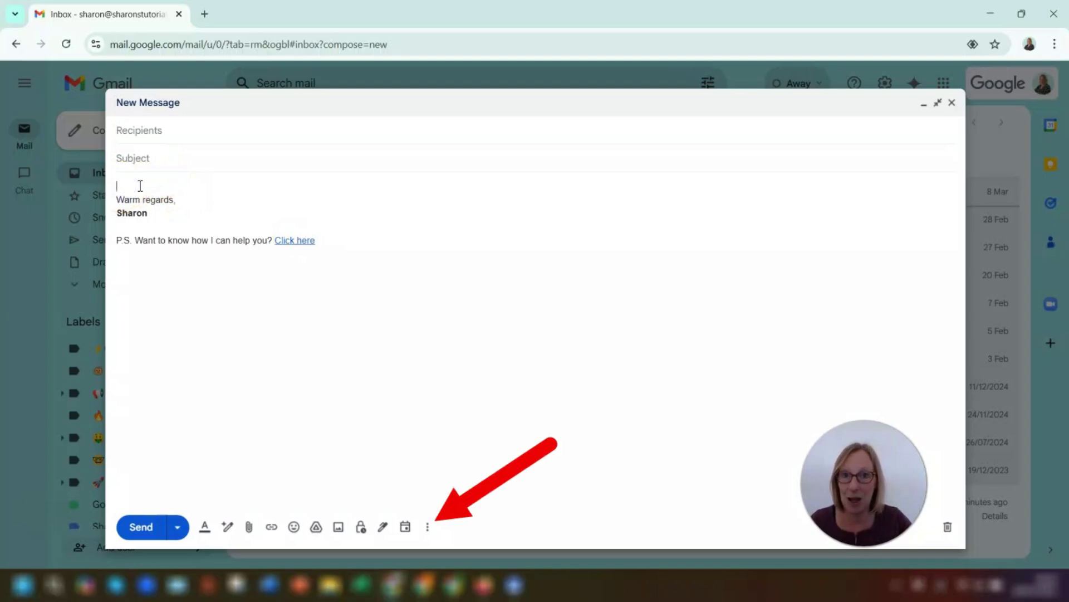
click(428, 529)
mouse_move(500, 388)
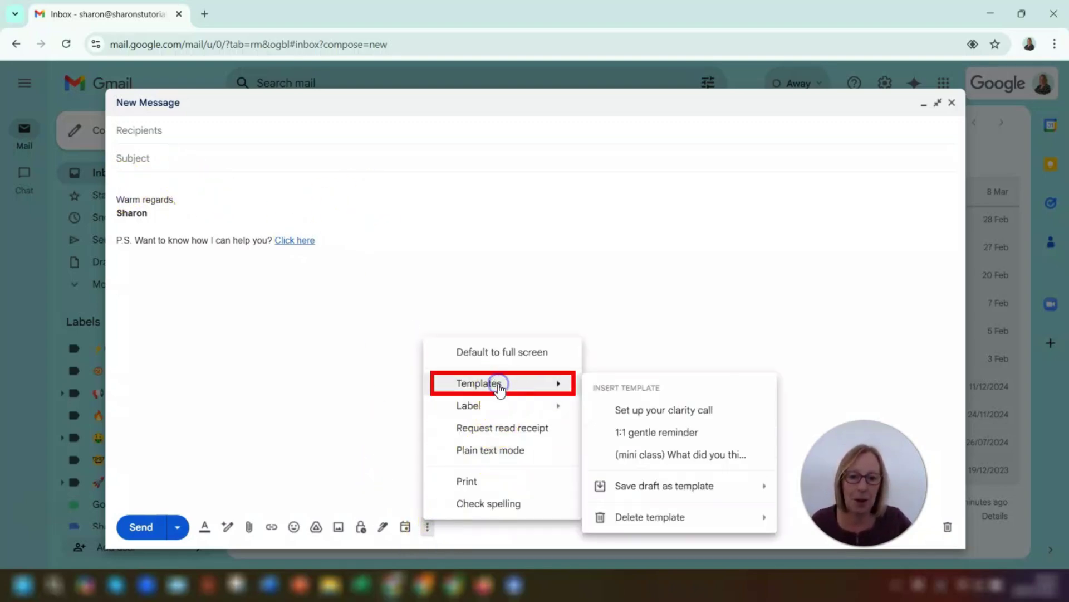
click(647, 411)
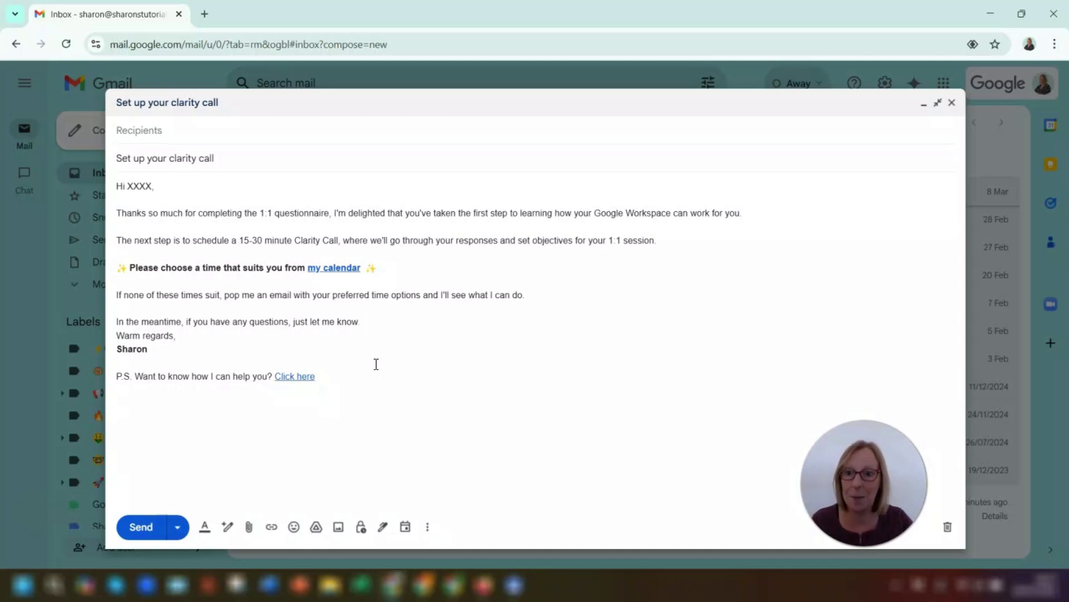
Add a blank line between the closing sentence and the signature, and select the subject text.
click(363, 328)
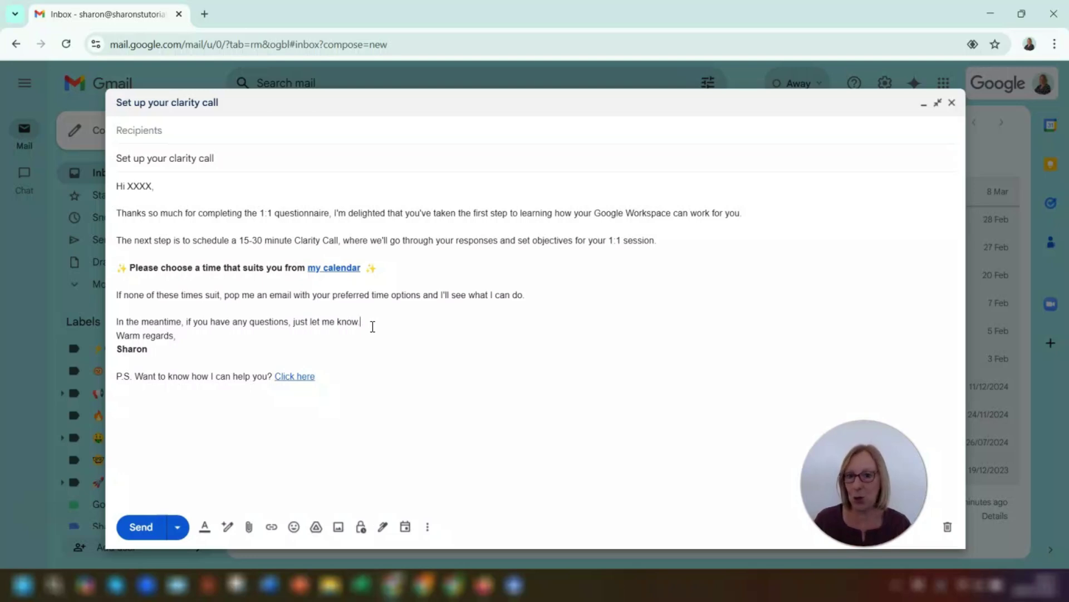
click(365, 326)
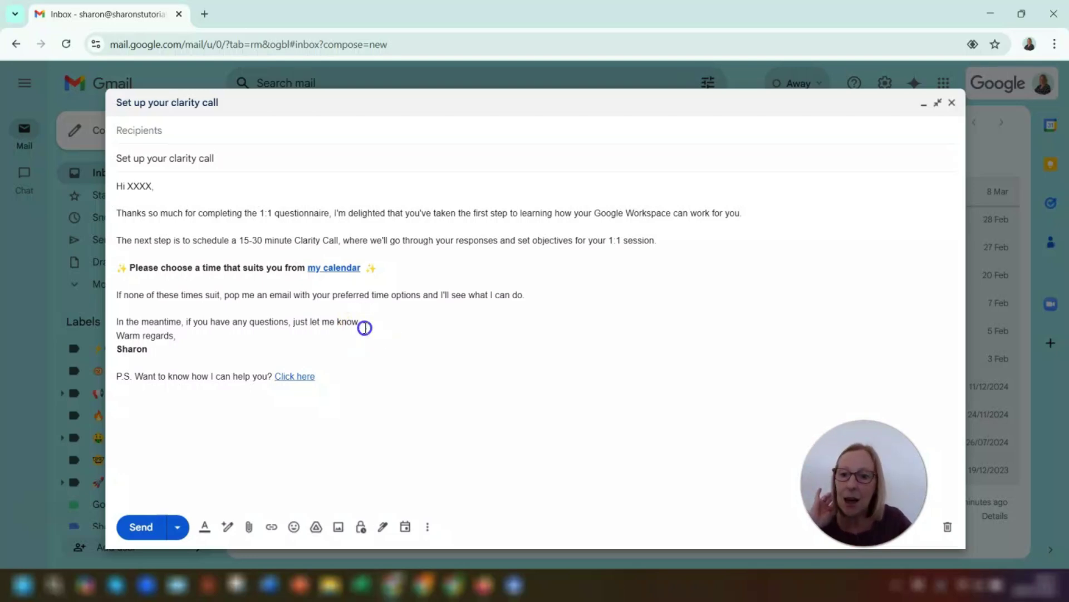
key(Return)
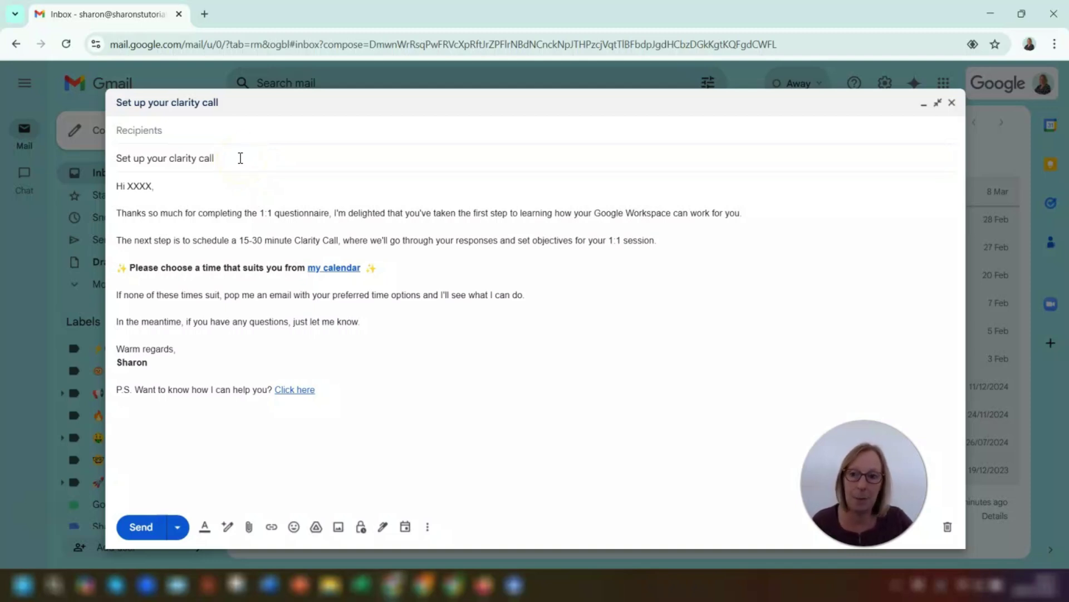
drag(240, 159, 159, 155)
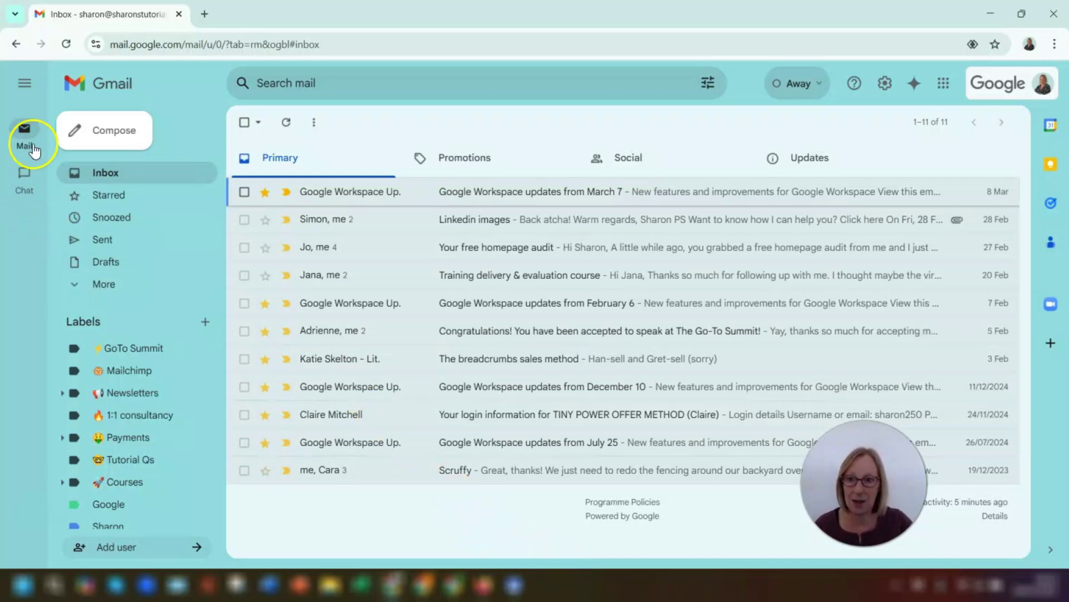
Insert the "Set up your clarity call" template into another new, enlarged message and shorten its greeting to "Hi,".
click(115, 133)
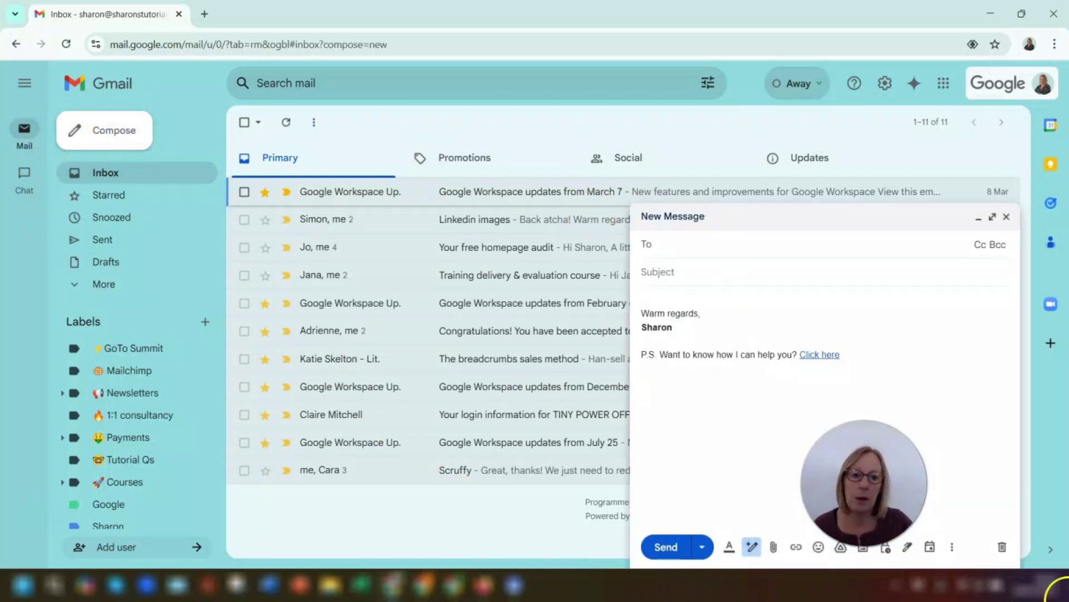
click(992, 216)
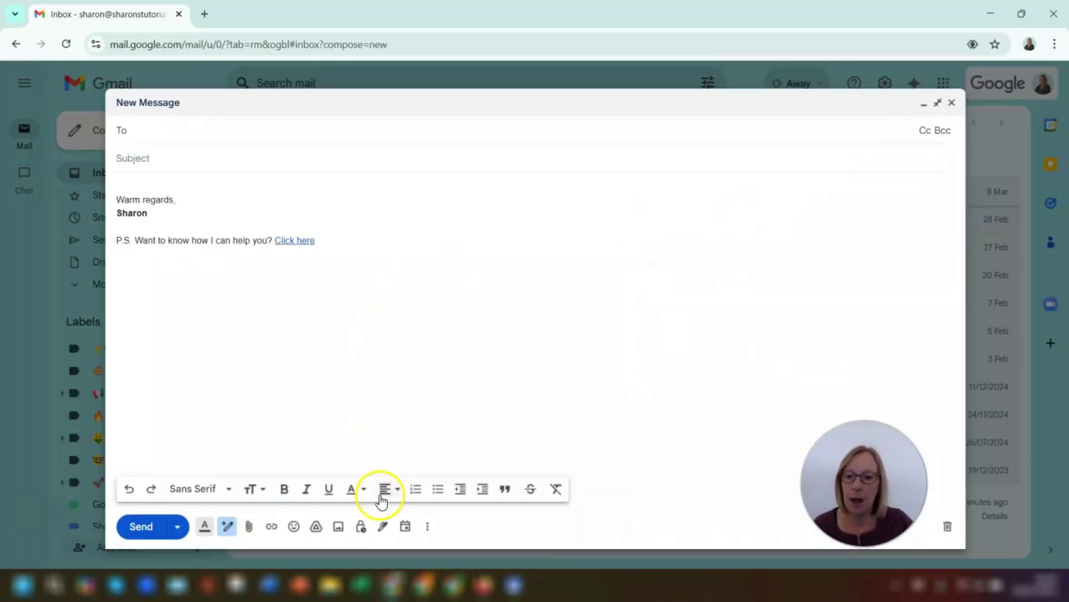
click(205, 527)
click(427, 526)
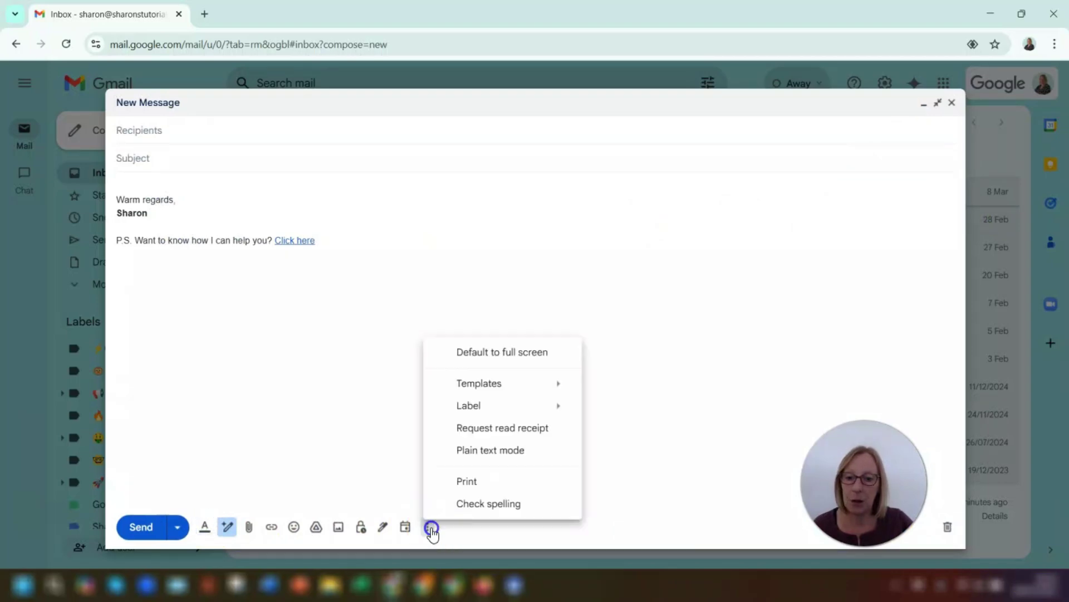
click(522, 382)
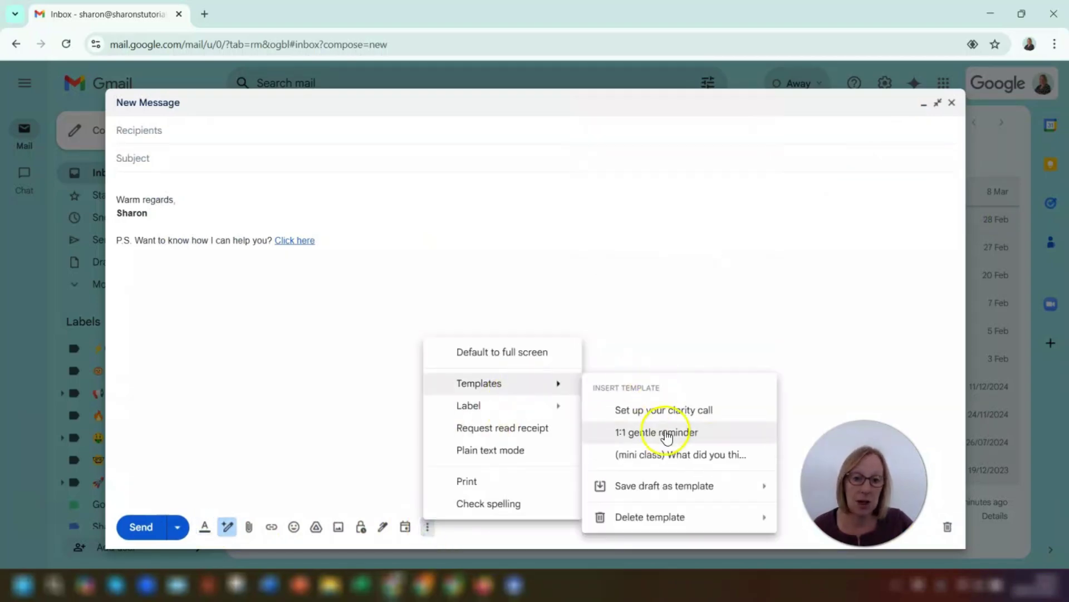
click(676, 411)
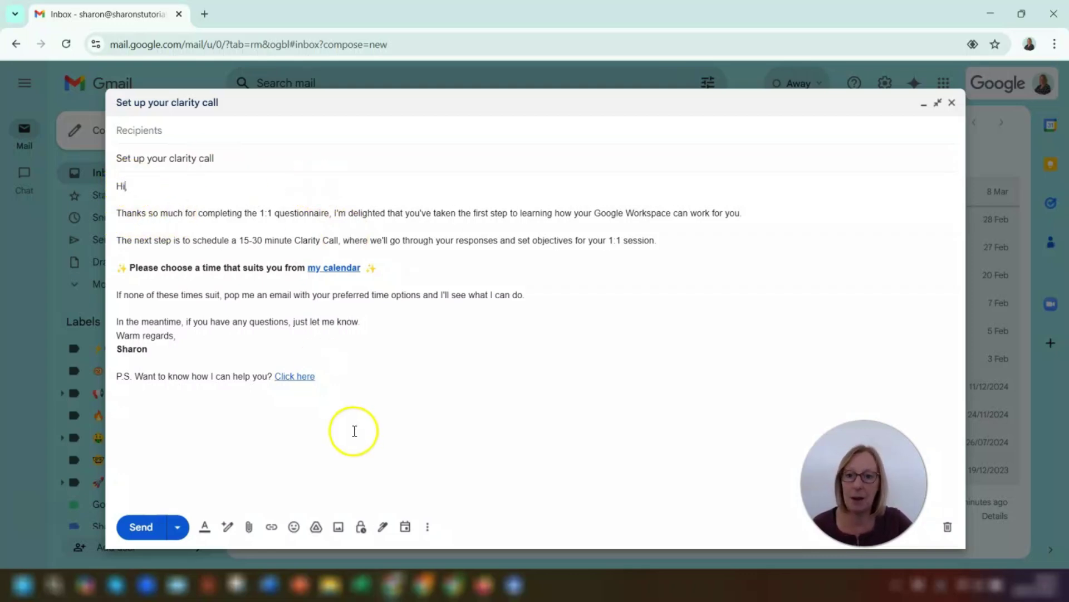
Overwrite the saved template "Set up your clarity call" with the edited draft, and discard the draft message.
click(428, 527)
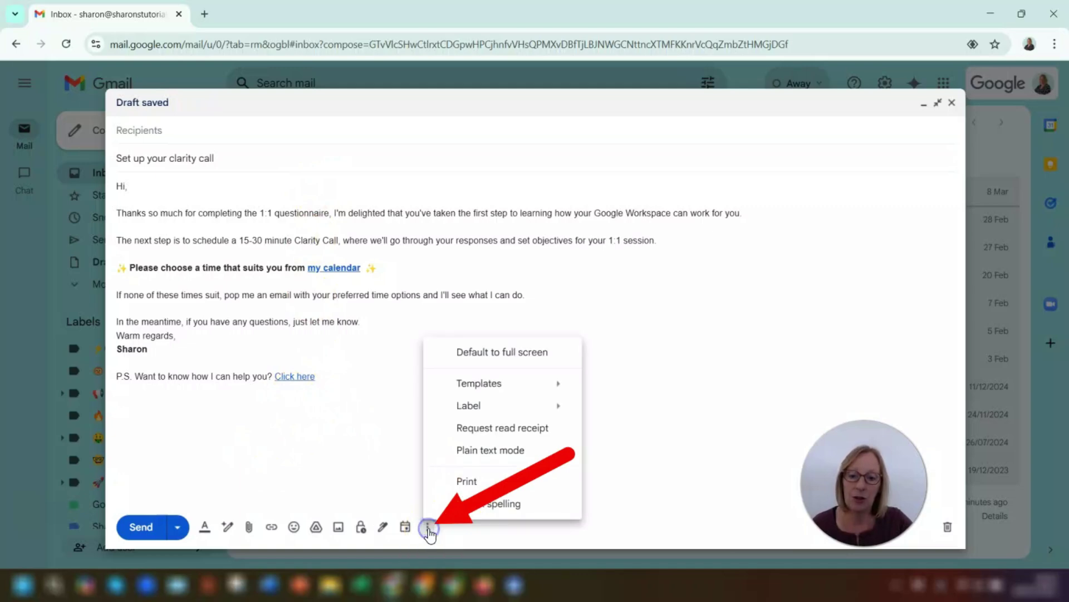
click(493, 384)
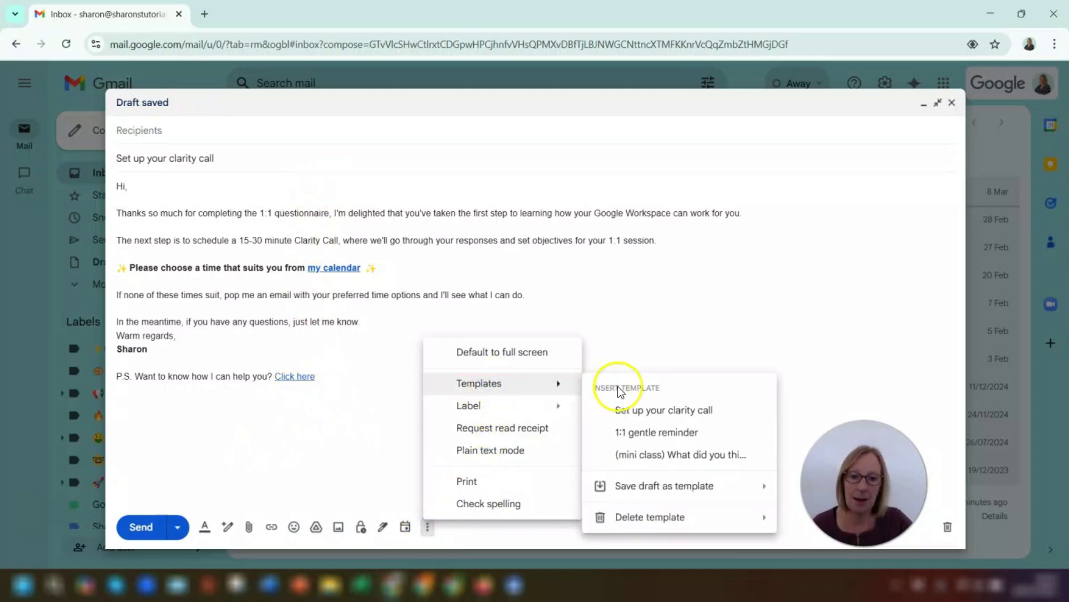
mouse_move(646, 493)
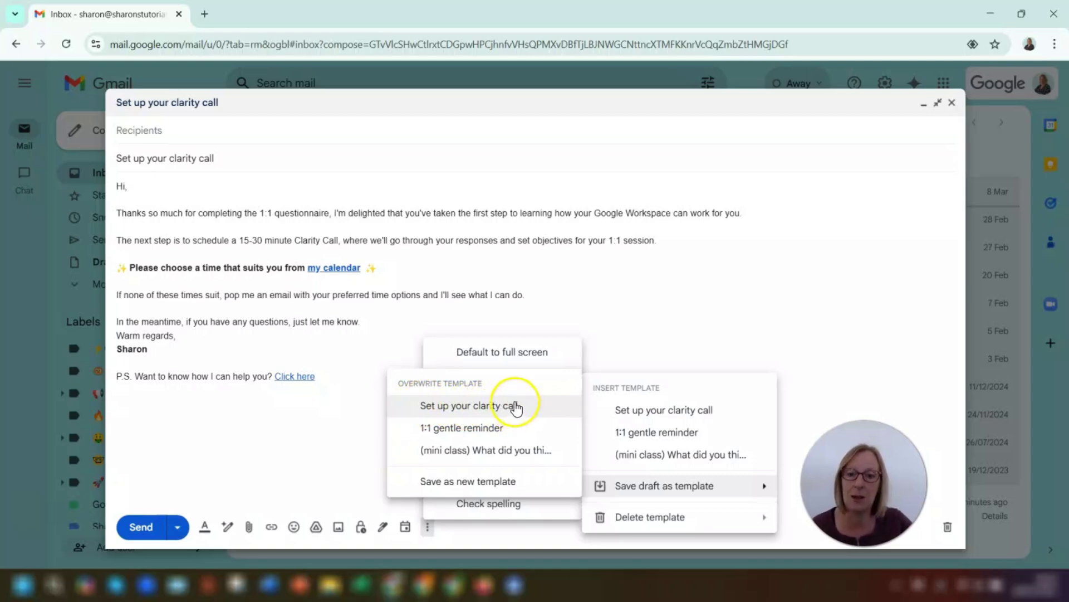
click(517, 408)
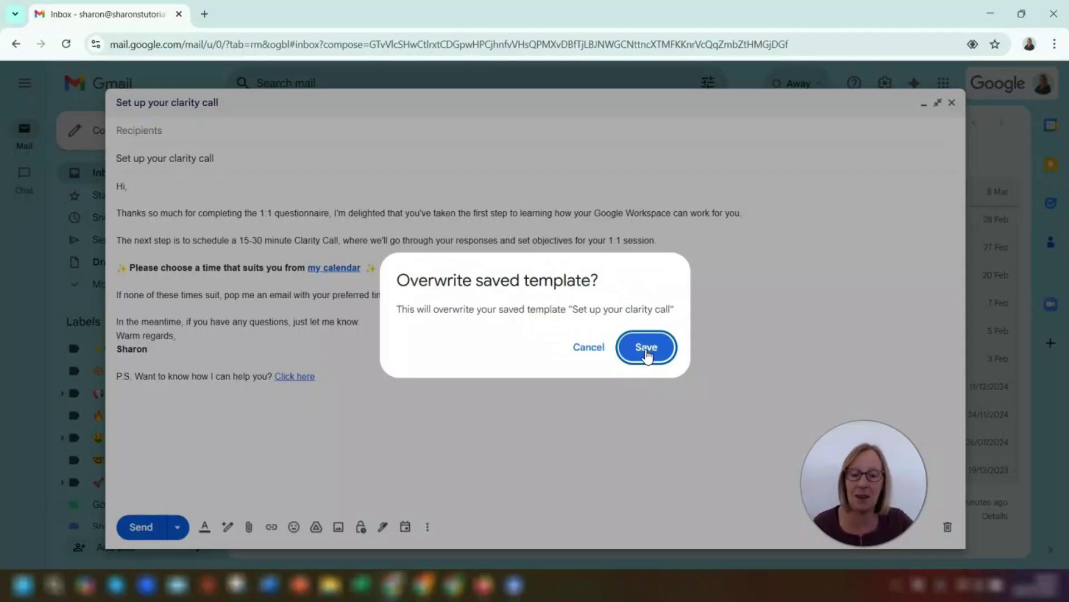
click(647, 357)
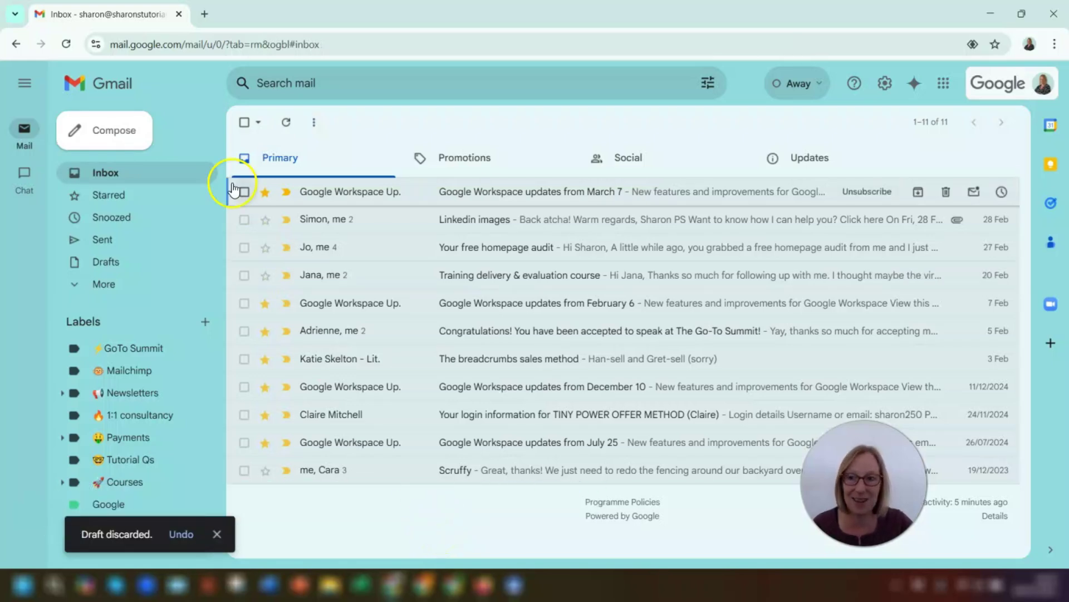
Compose a new message in an enlarged window and delete the saved template "Set up your clarity call" from it.
click(83, 132)
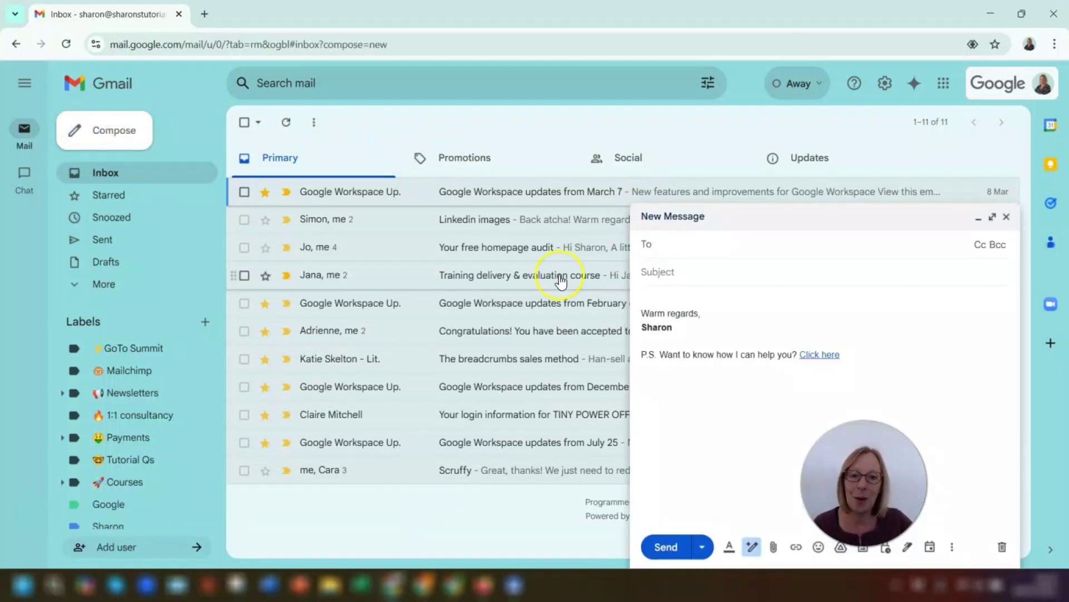
click(994, 217)
click(205, 529)
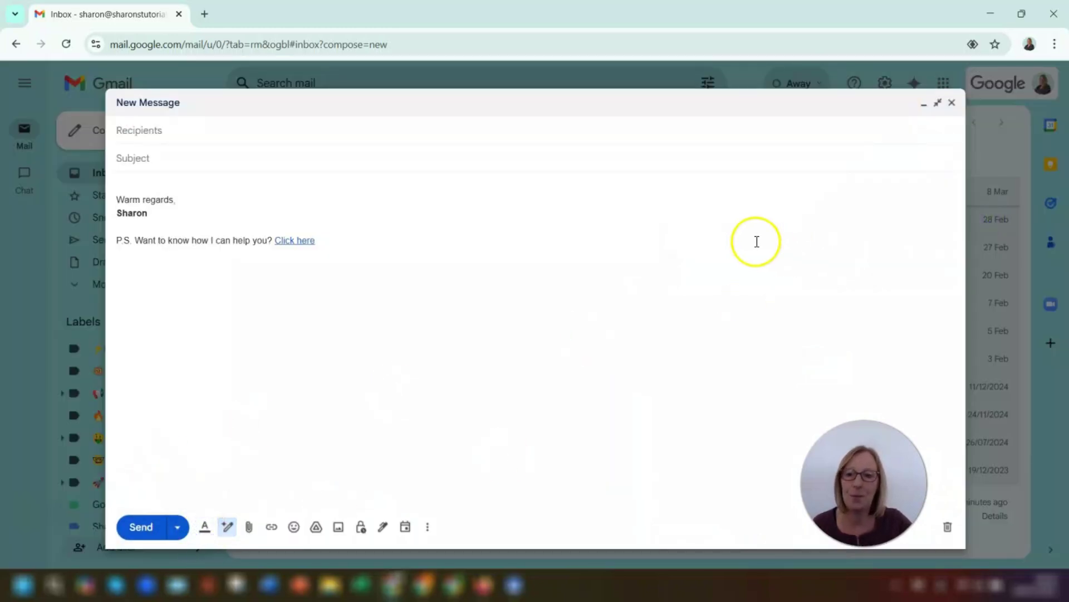
click(426, 528)
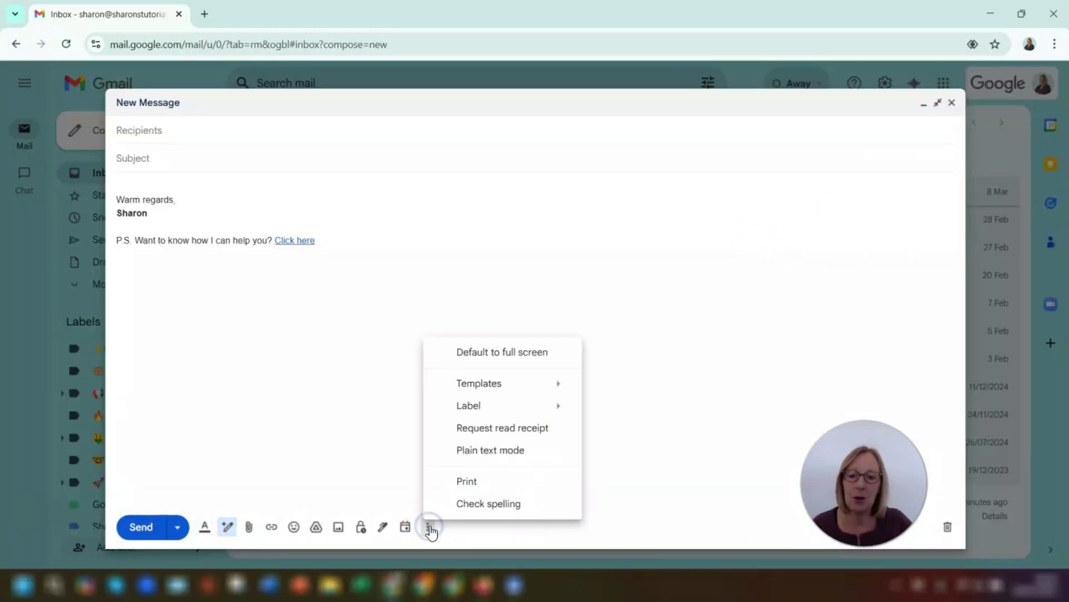
click(490, 383)
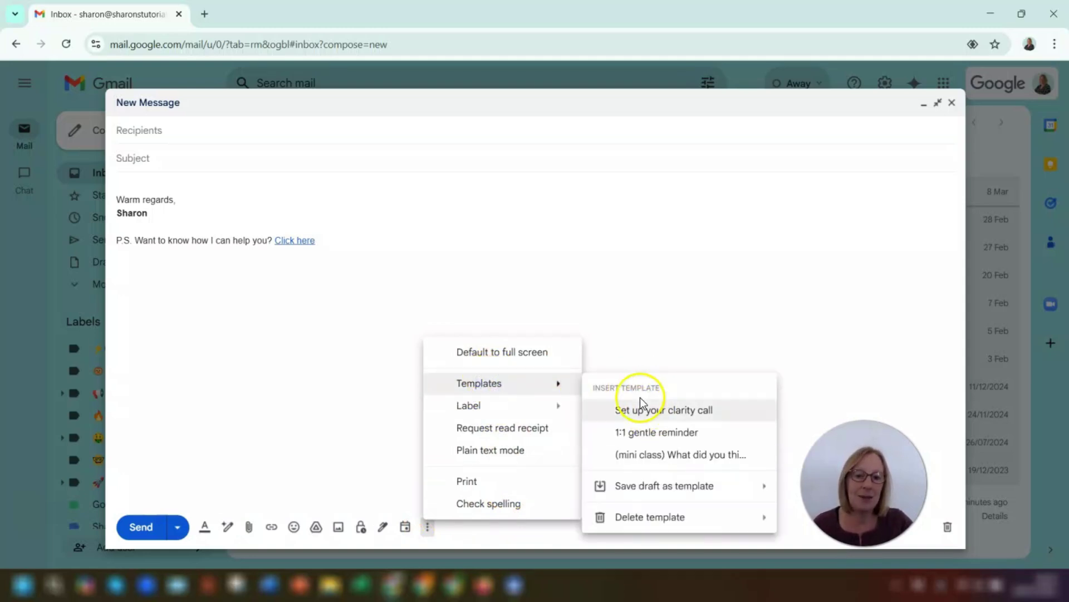
click(637, 518)
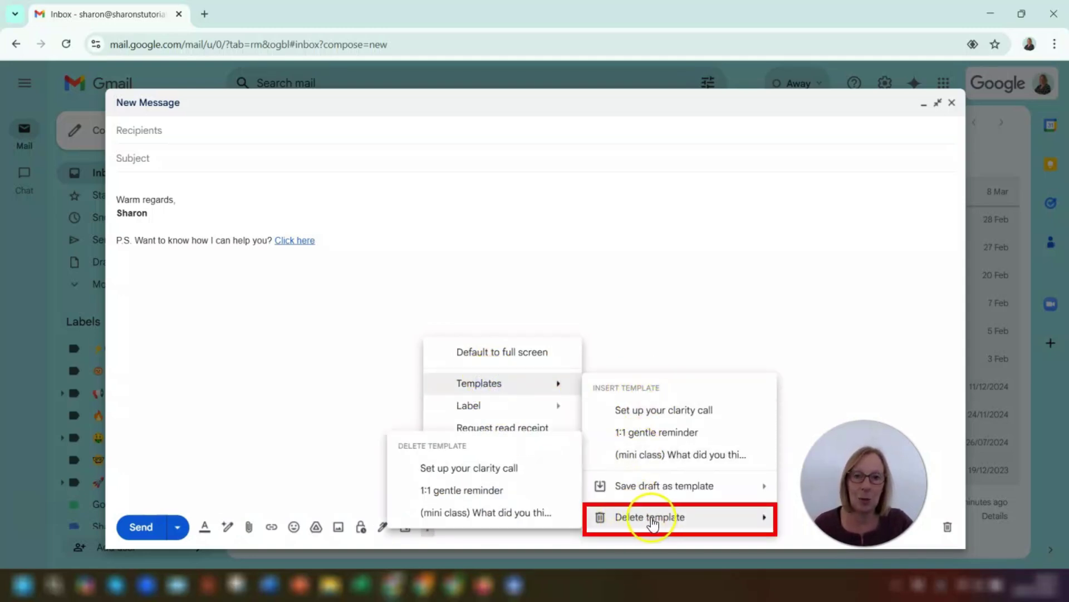
click(452, 468)
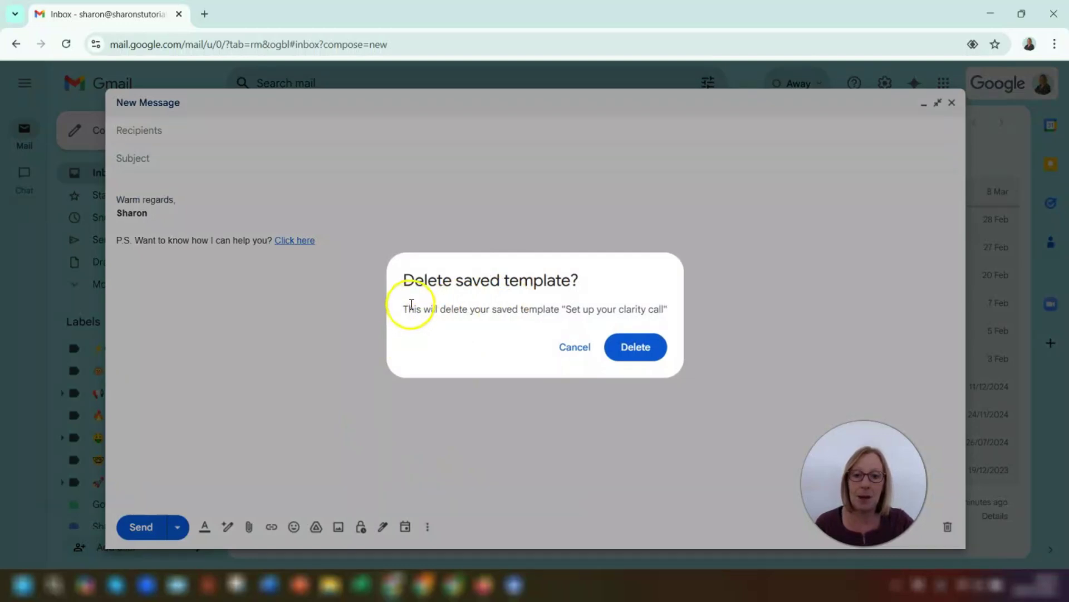